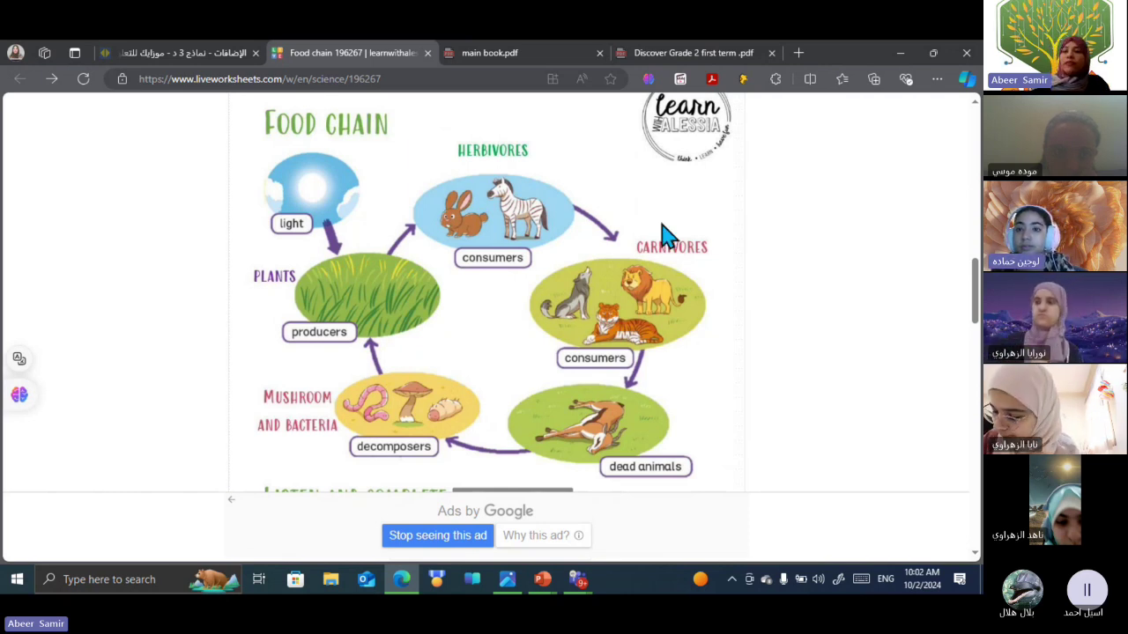
Step: Scroll the food chain worksheet down to the Listen and complete section with its three empty blanks
left_click_drag(978, 294, 977, 296)
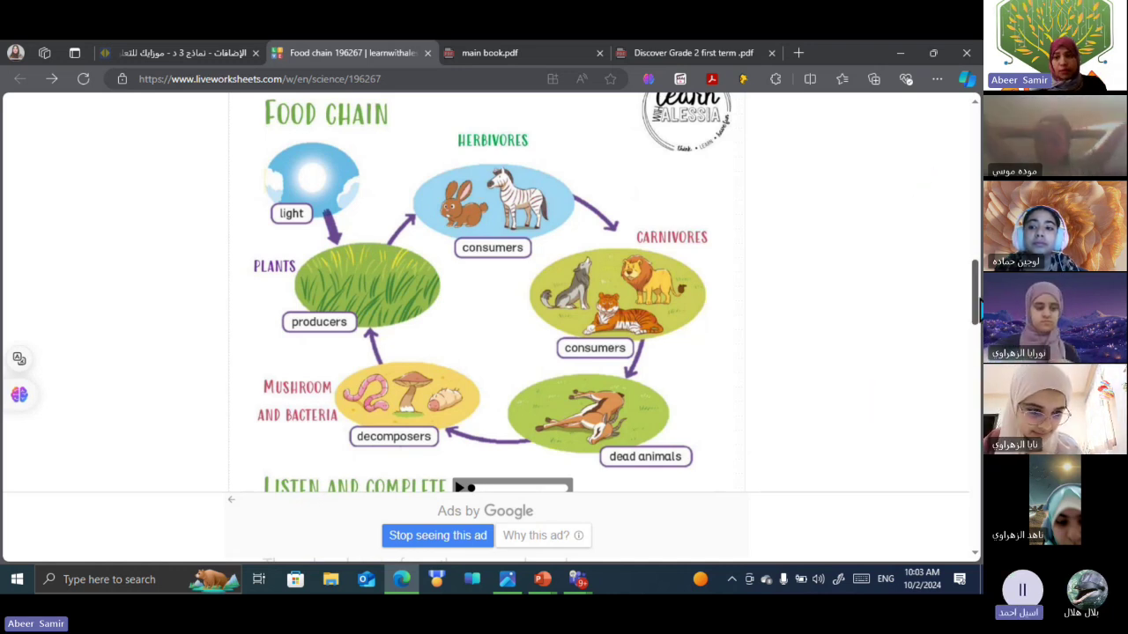
left_click_drag(979, 304, 980, 345)
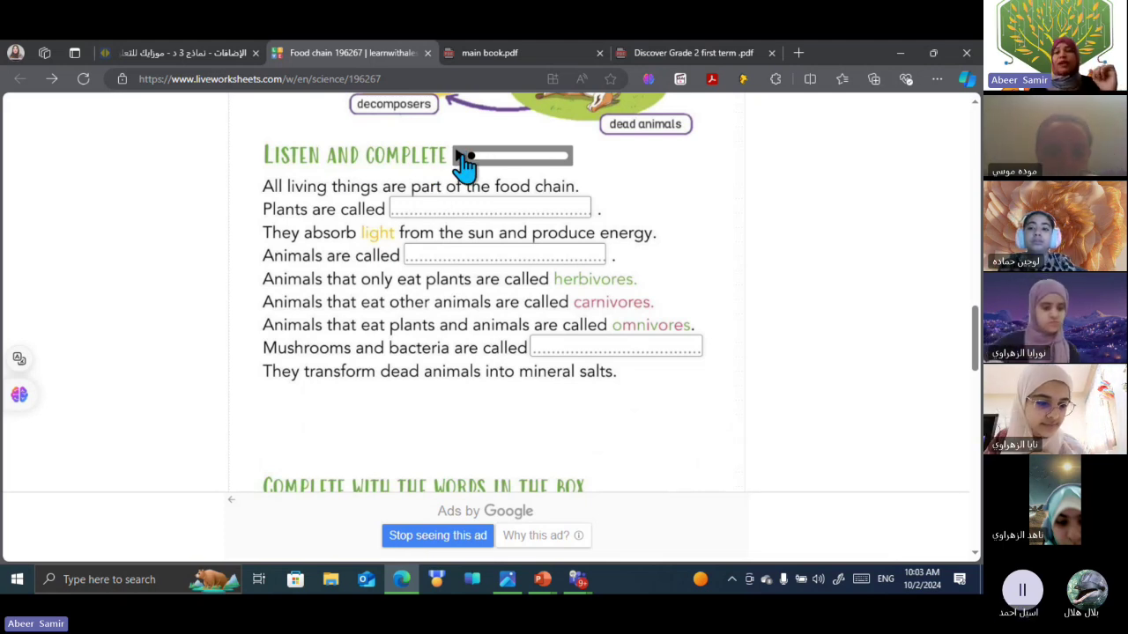
Step: Play the Listen and complete audio through to the end
left_click(462, 155)
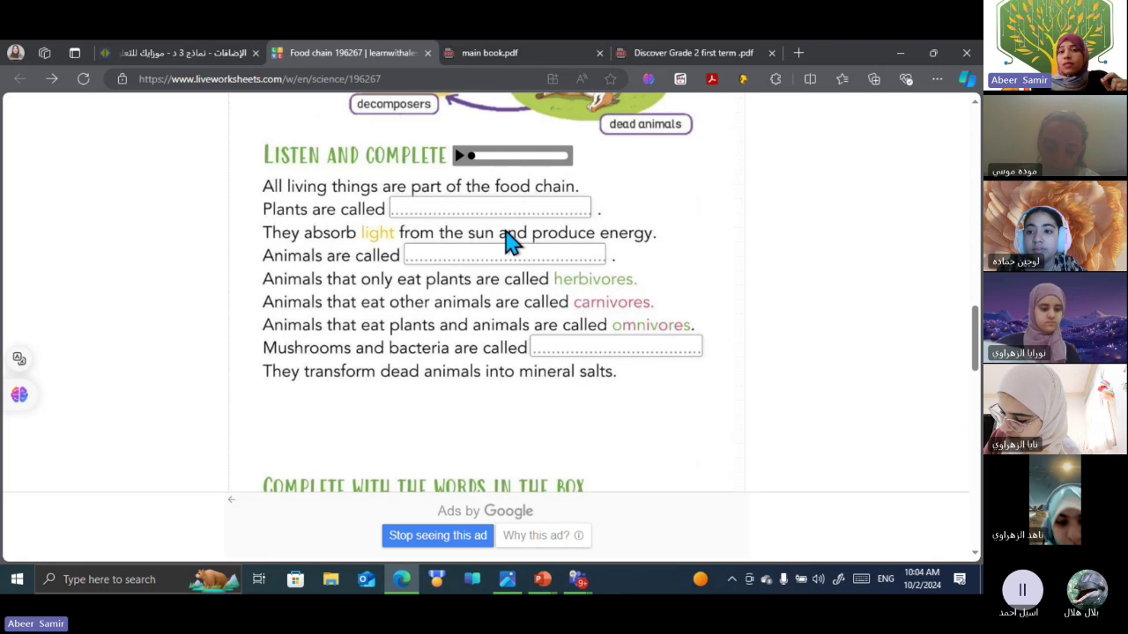
Step: Fill the three blanks with producers (plants), consumers (animals) and decomposers (mushrooms and bacteria)
left_click(491, 208)
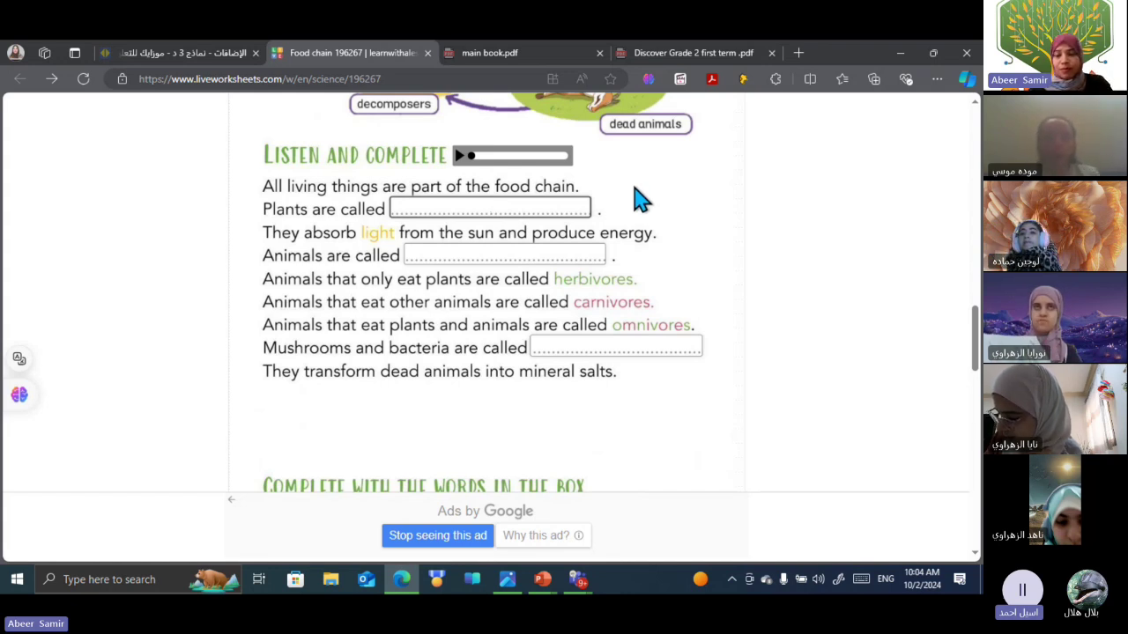
type("produce")
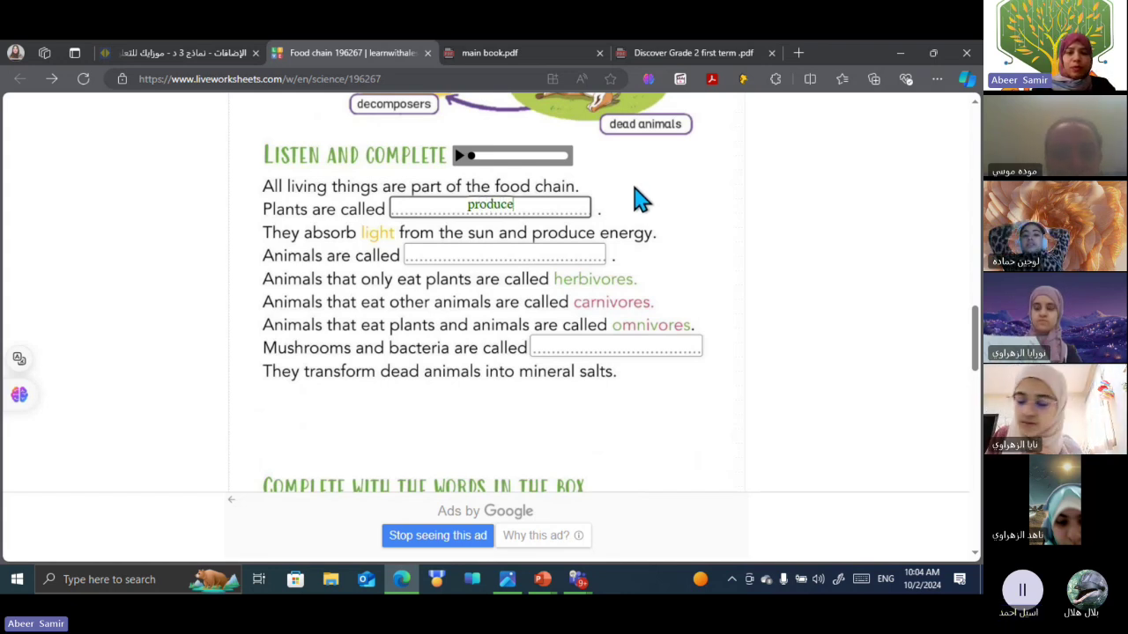
type("rs")
left_click(524, 256)
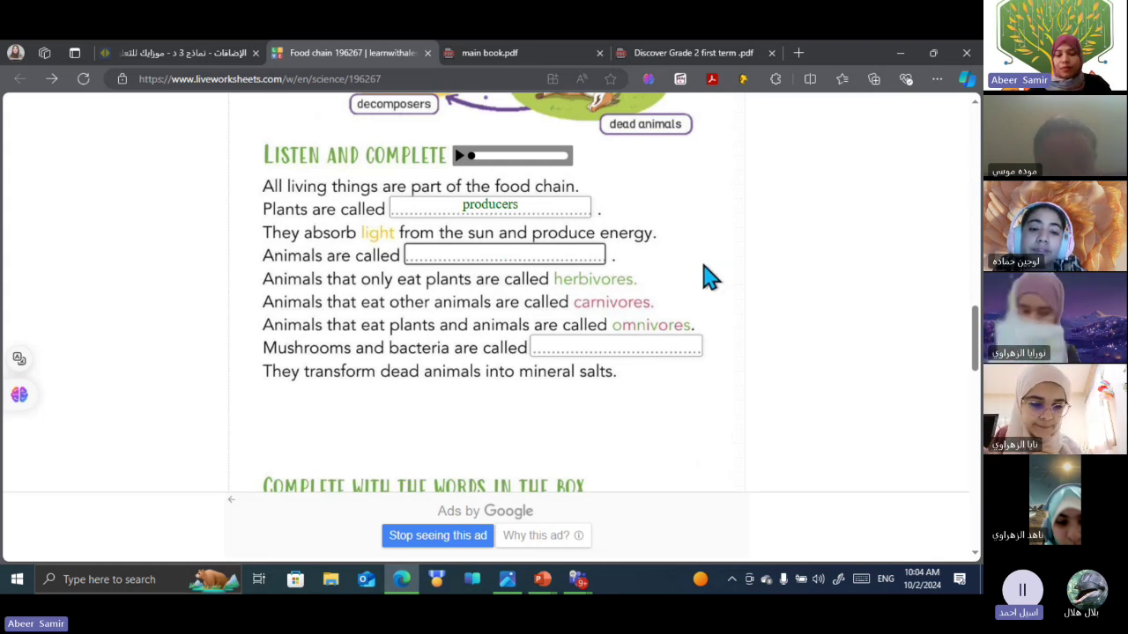
type("c")
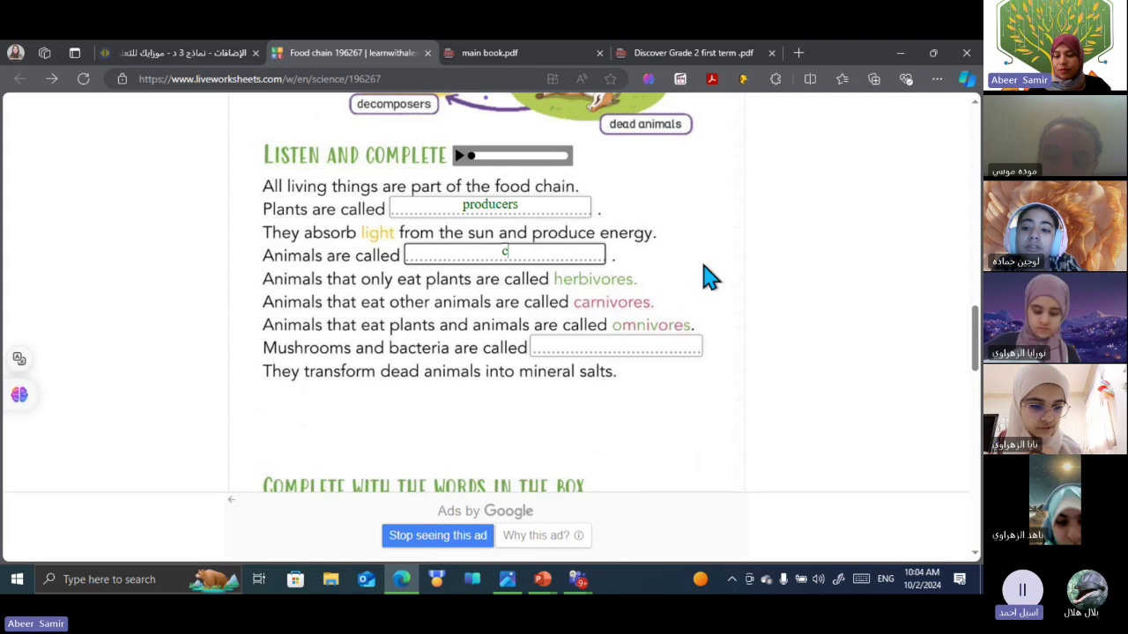
type("onsumers")
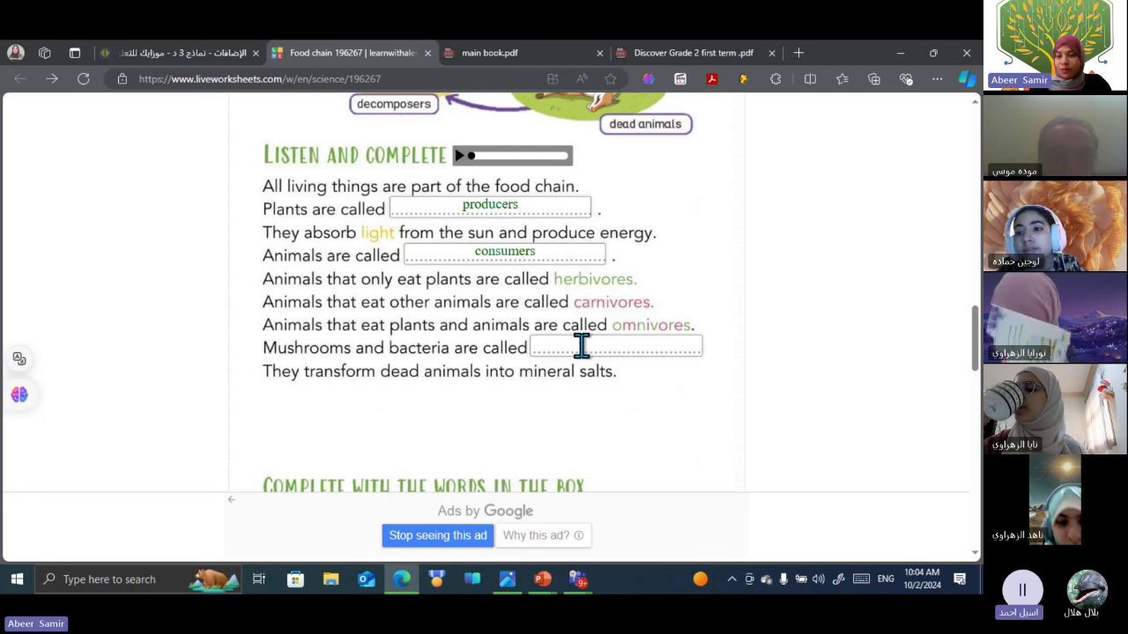
left_click(573, 348)
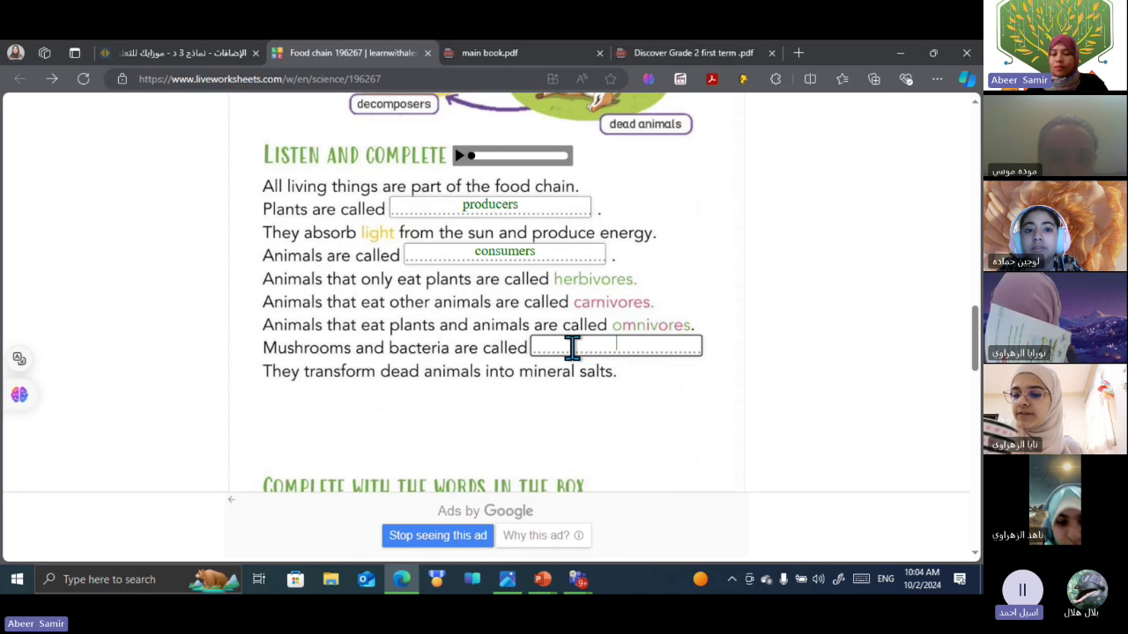
type("decomposers")
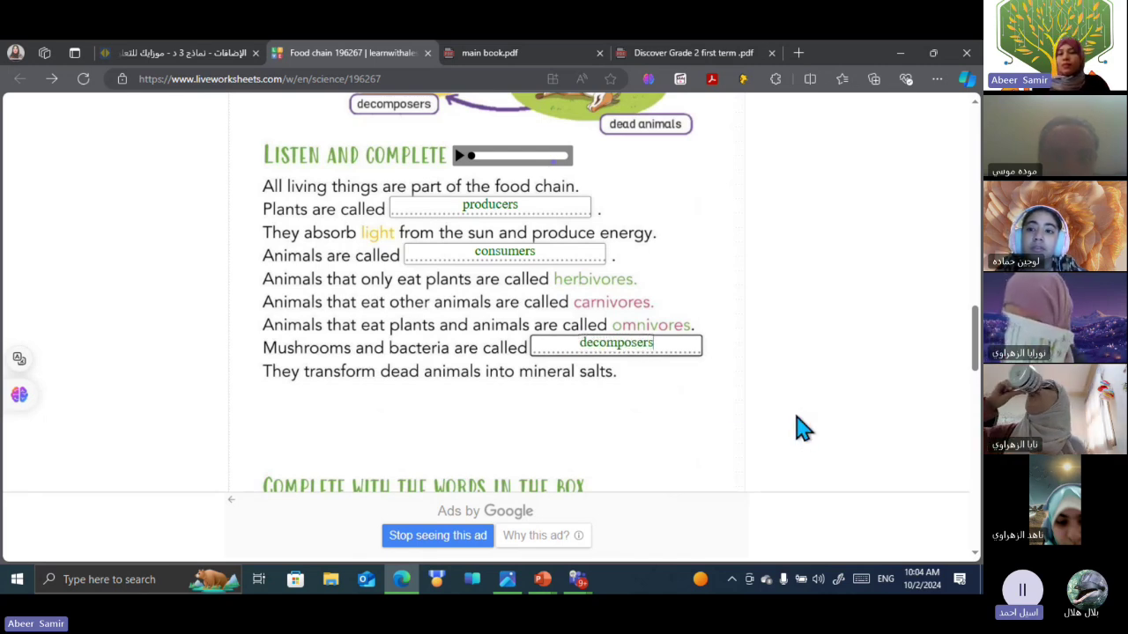
Step: Zoom in on the worksheet and scroll to the six picture boxes of Complete with the words in the box
left_click(975, 557)
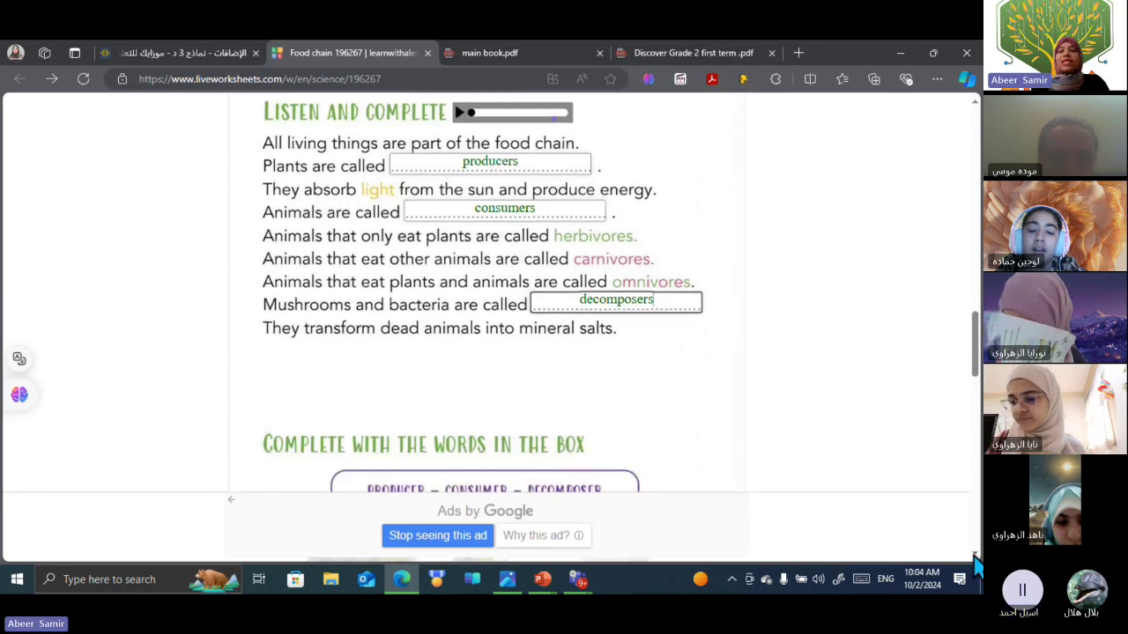
left_click(975, 558)
left_click(975, 557)
left_click(976, 558)
left_click(976, 557)
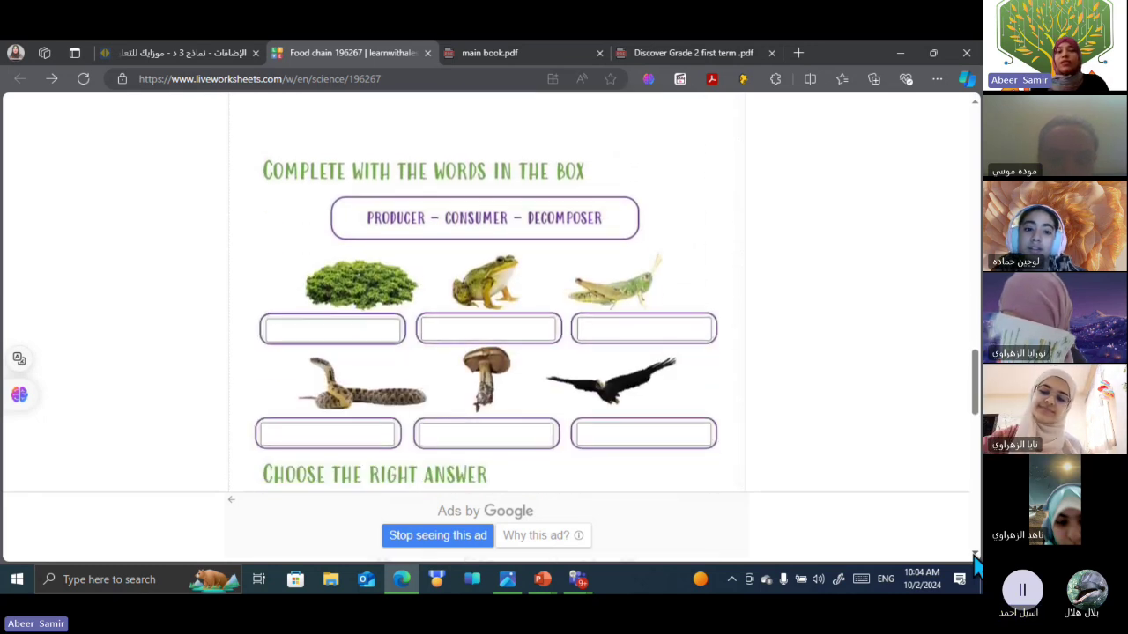
left_click(976, 558)
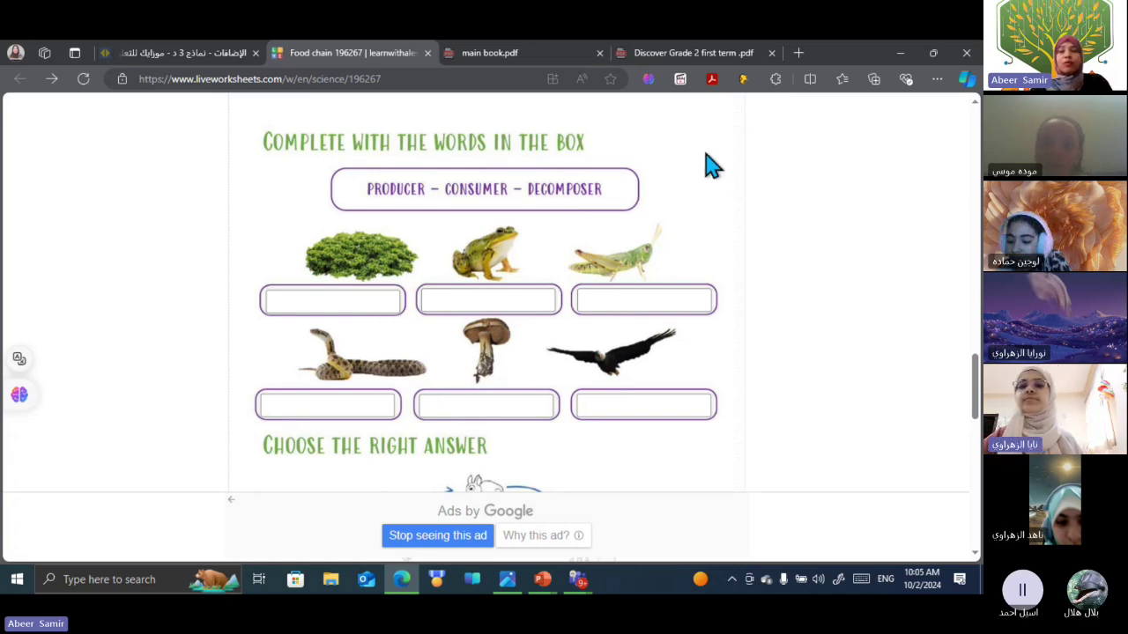
scroll(976, 396, "up", 1)
left_click_drag(976, 396, 976, 282)
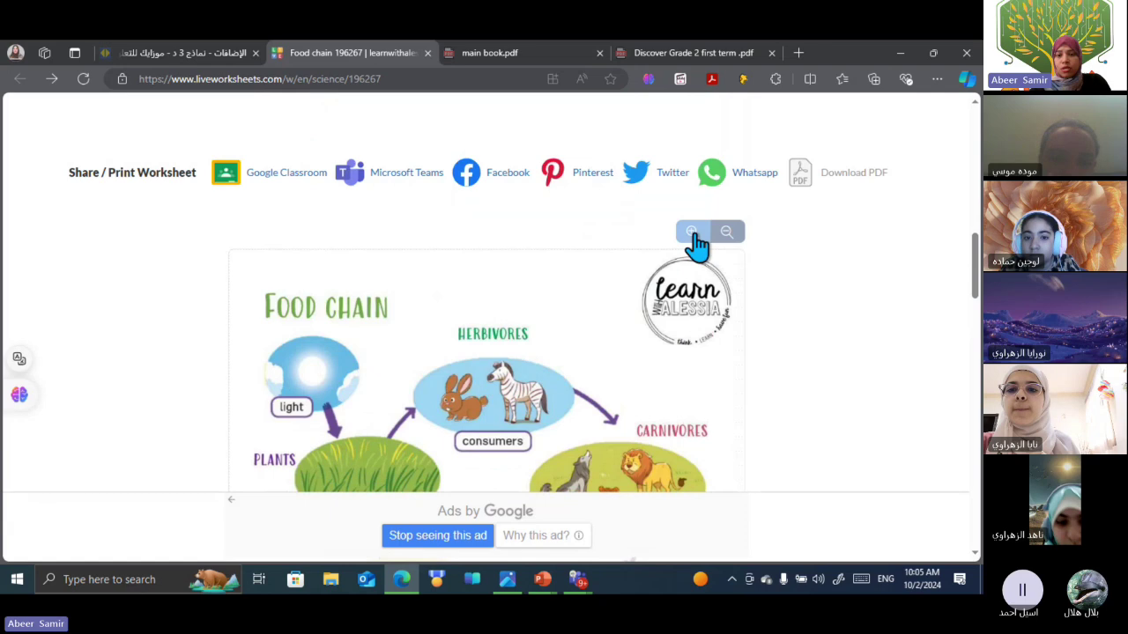
left_click(695, 234)
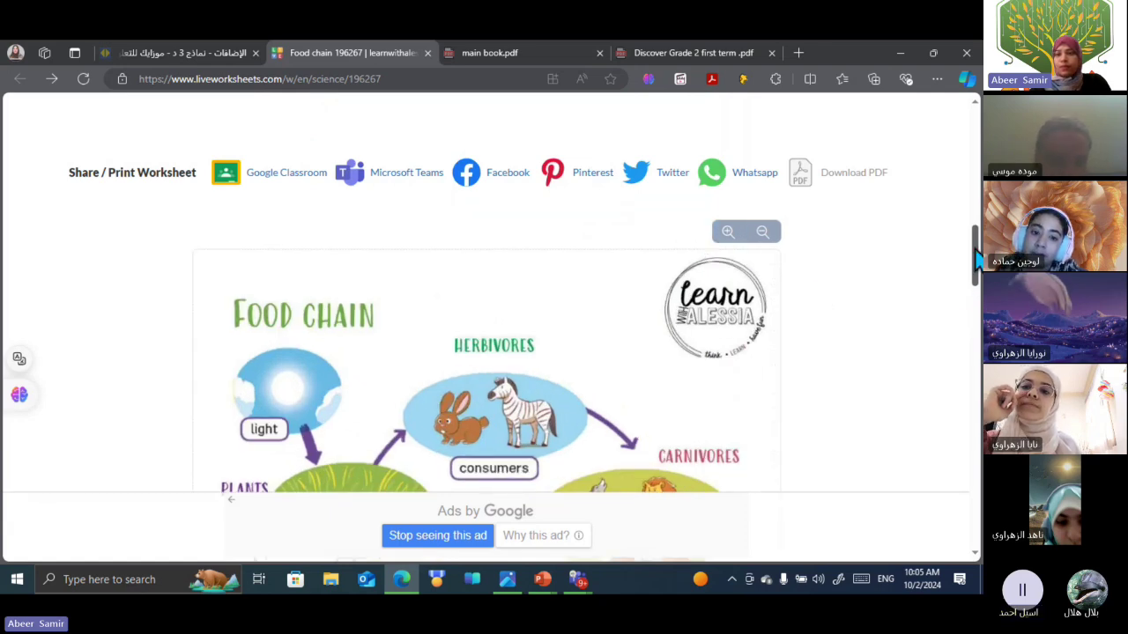
left_click_drag(976, 265, 975, 405)
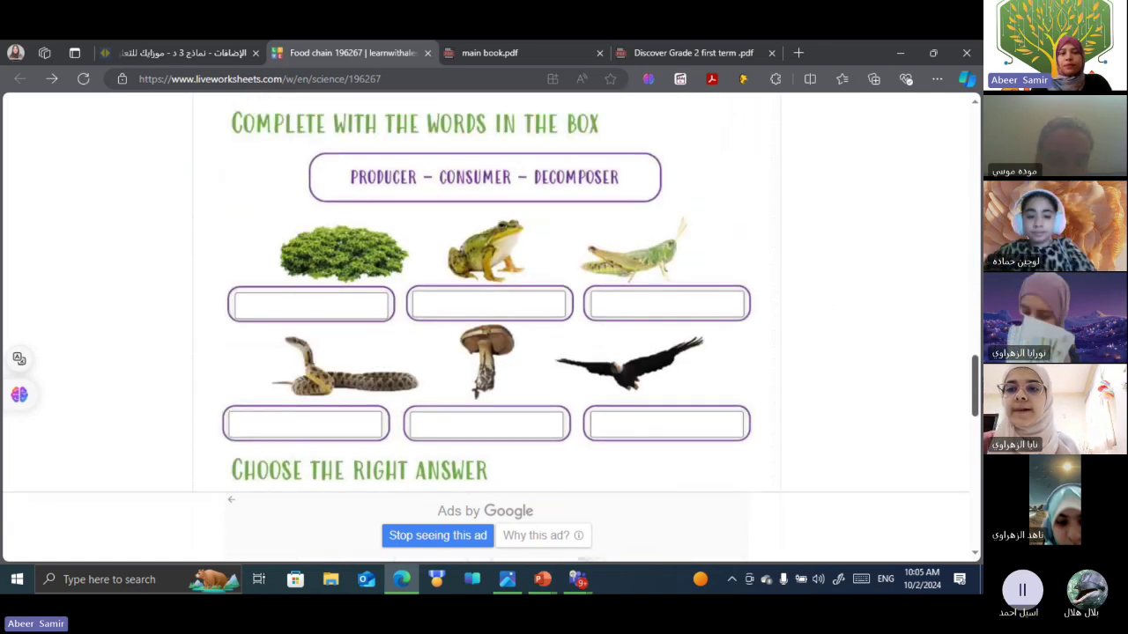
Step: Label the plant as producer and the frog and grasshopper as consumer
left_click(343, 306)
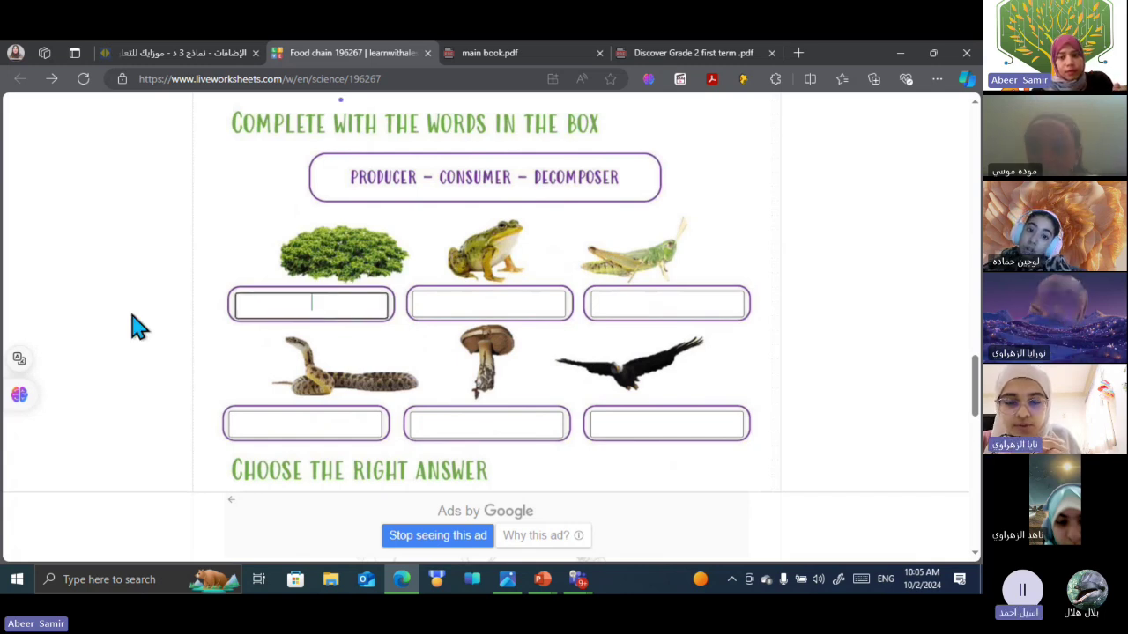
type("pr")
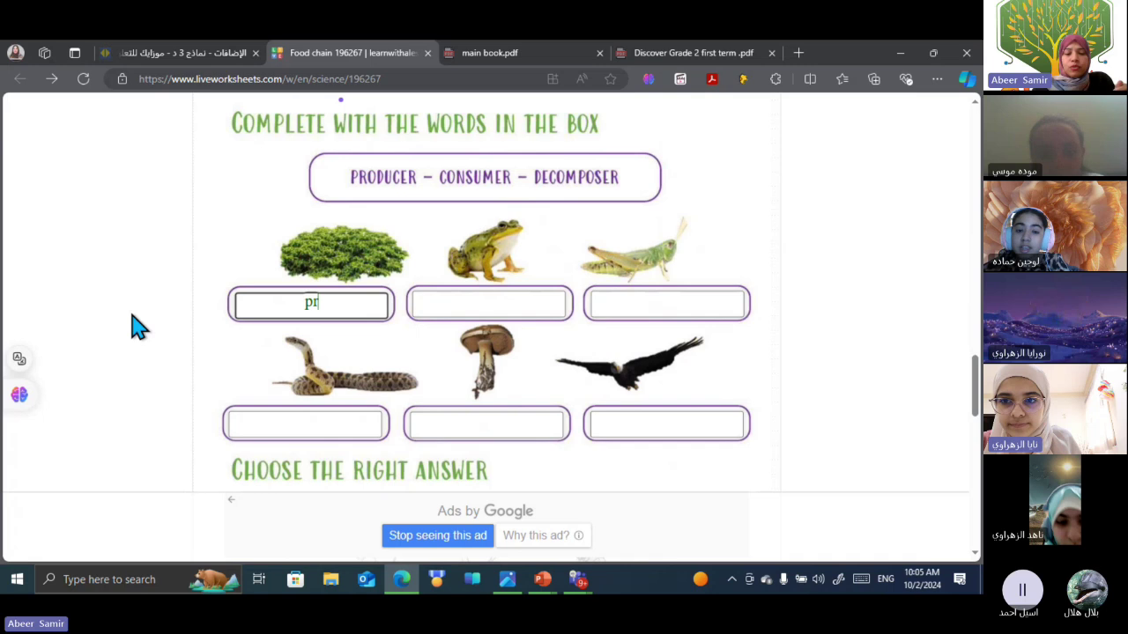
type("oducer")
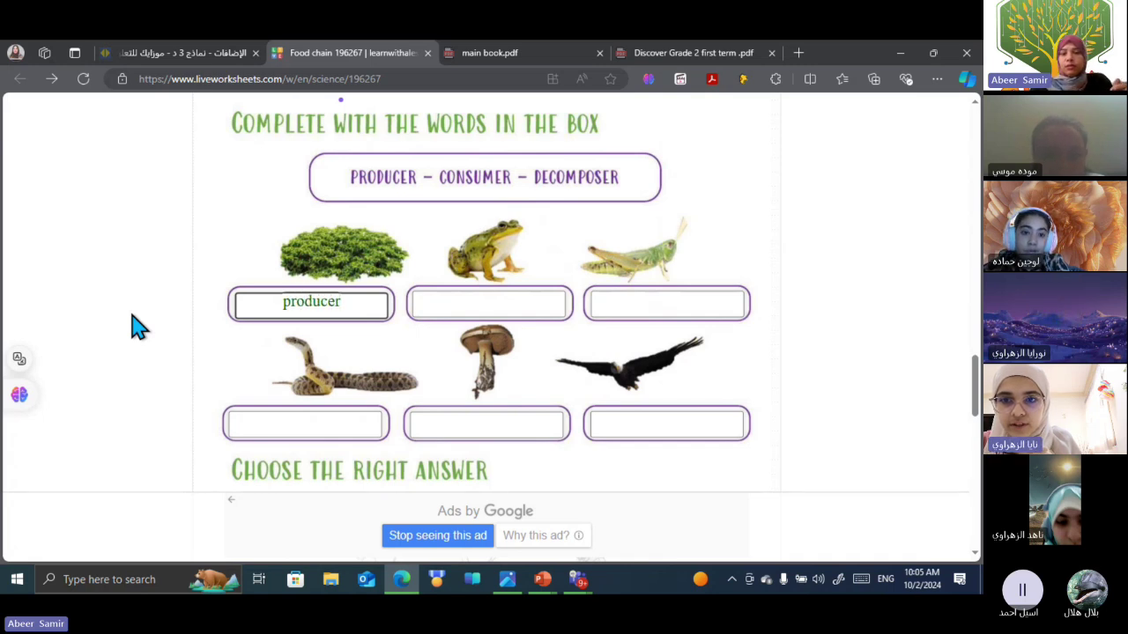
left_click(523, 305)
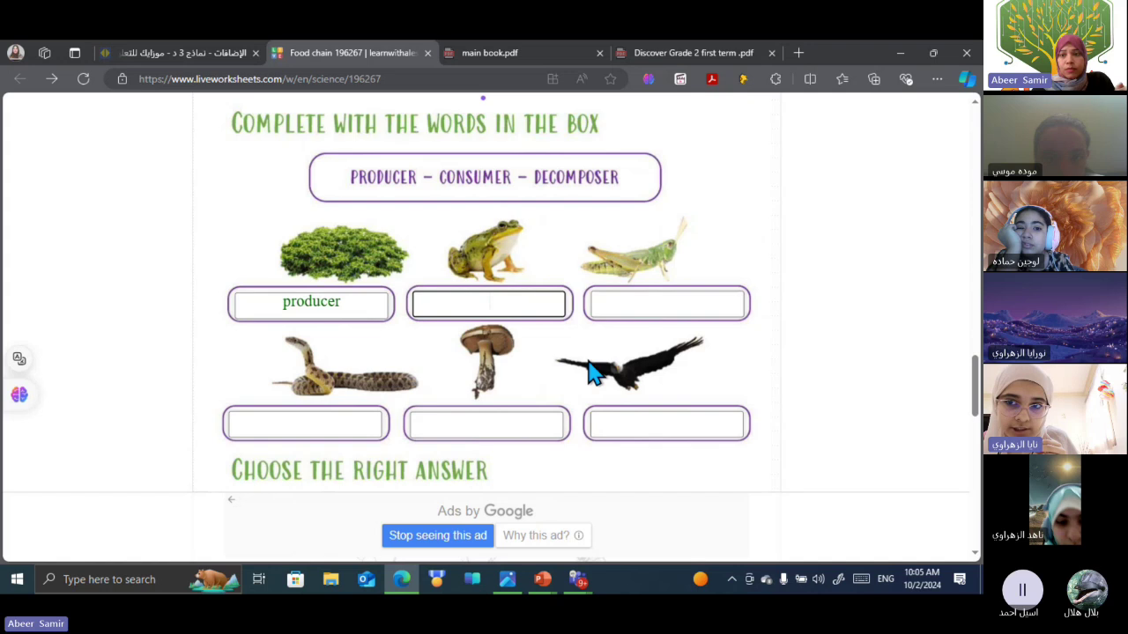
type("consum")
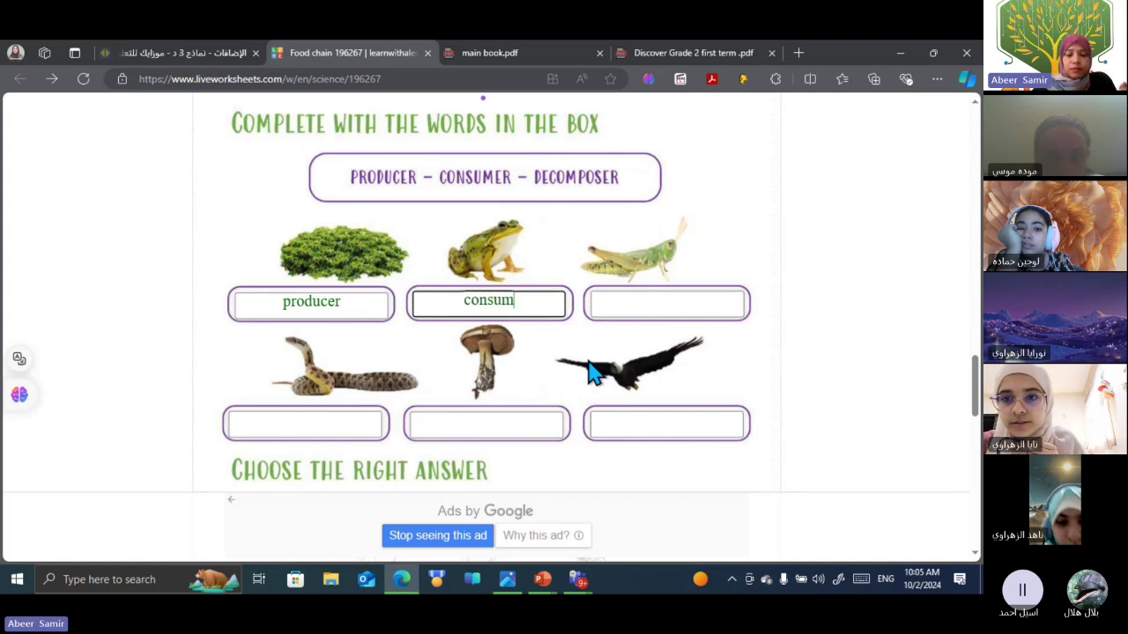
type("er")
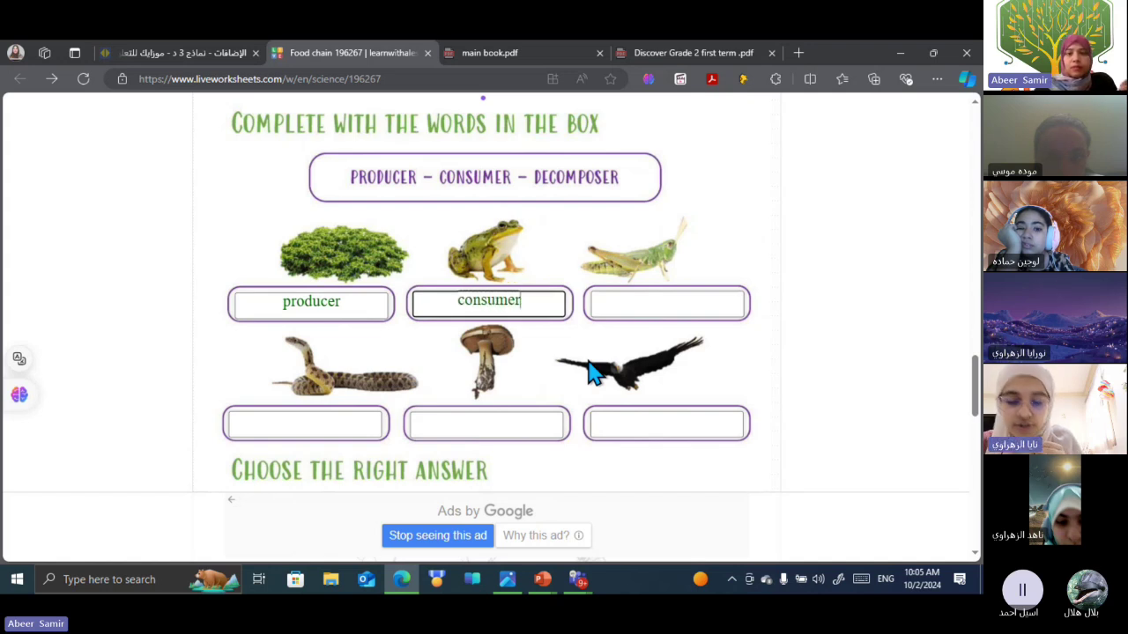
left_click(653, 307)
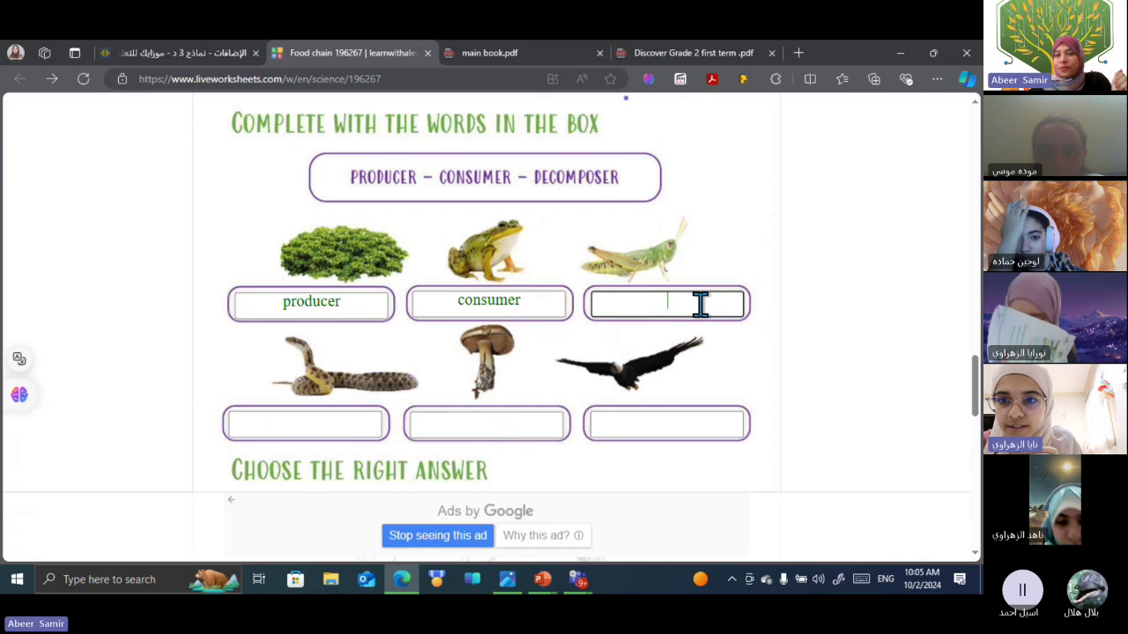
type("consumer")
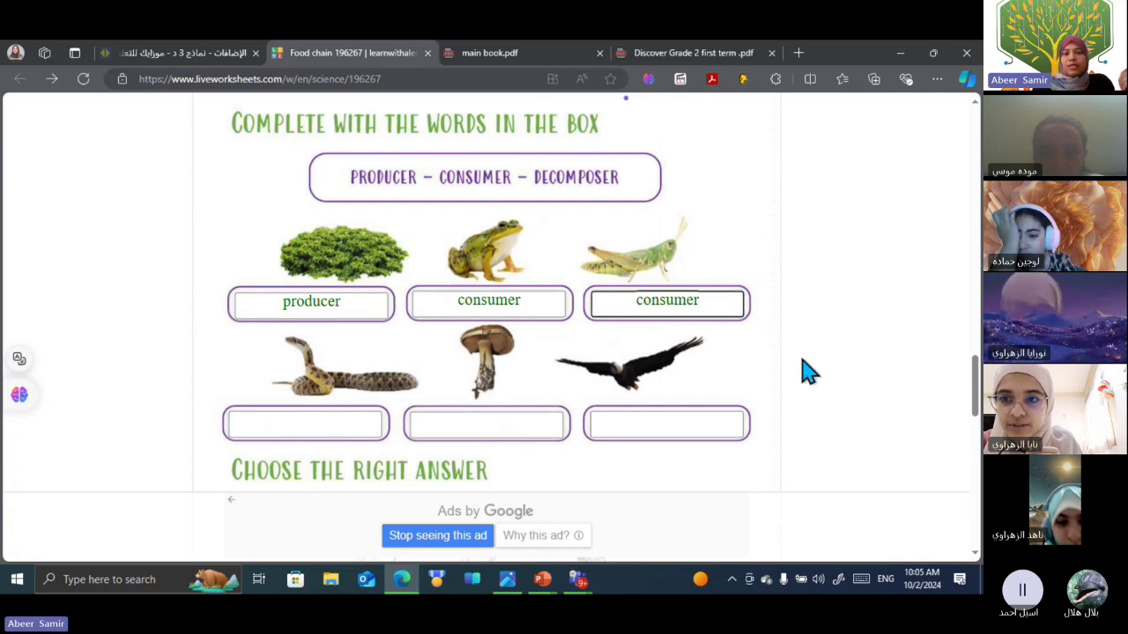
Step: Label the snake as consumer, the mushroom as decomposer and the eagle as consumer
left_click(293, 421)
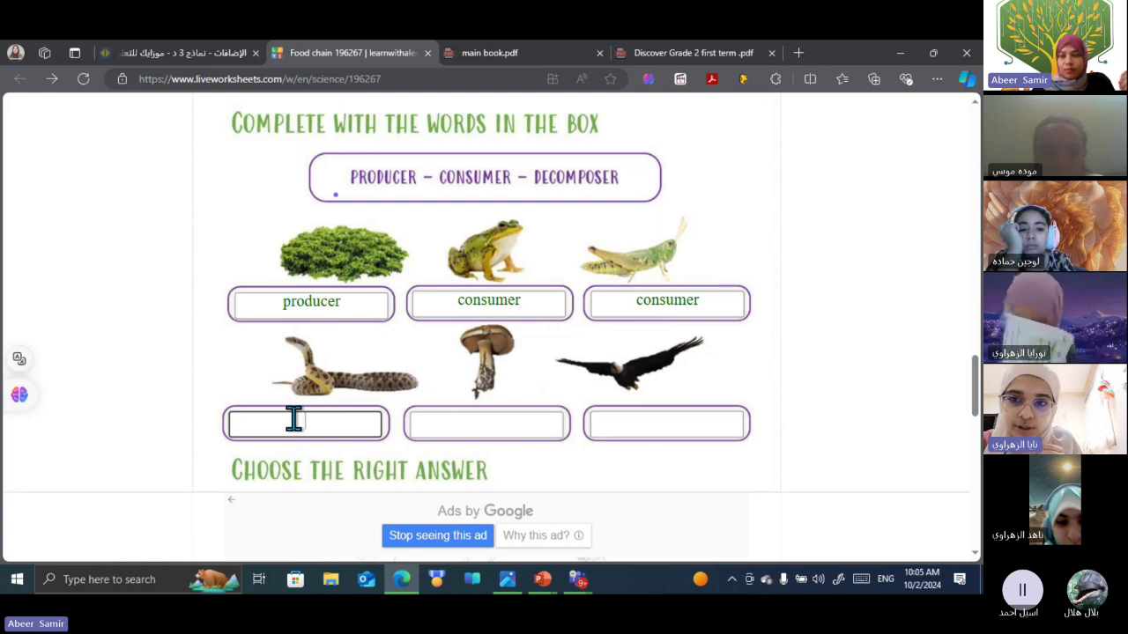
type("consu")
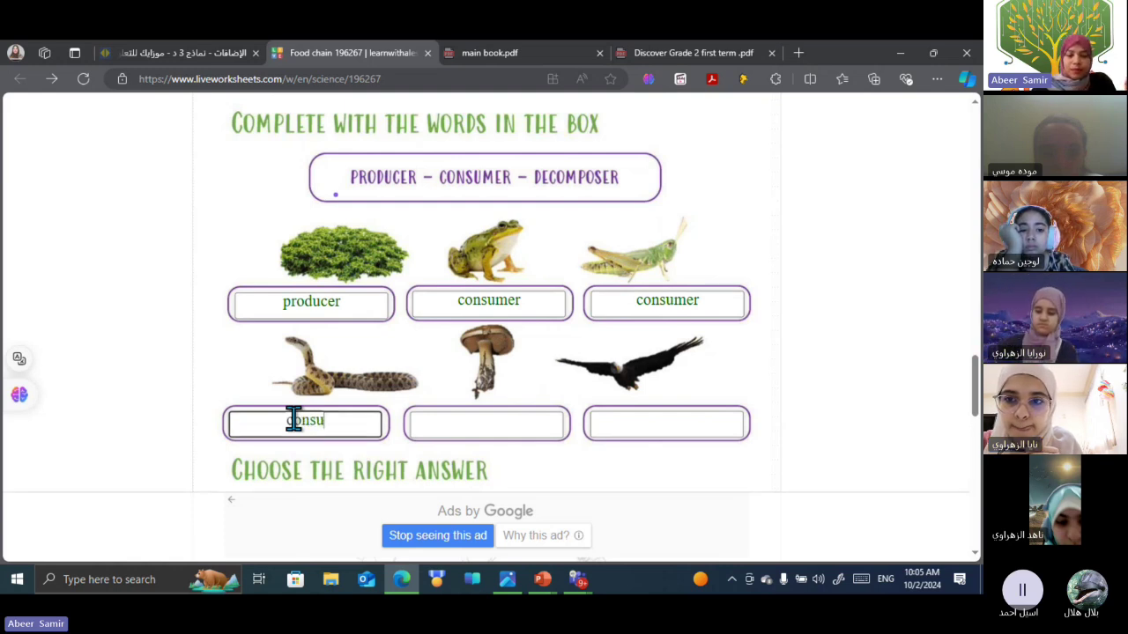
type("mer")
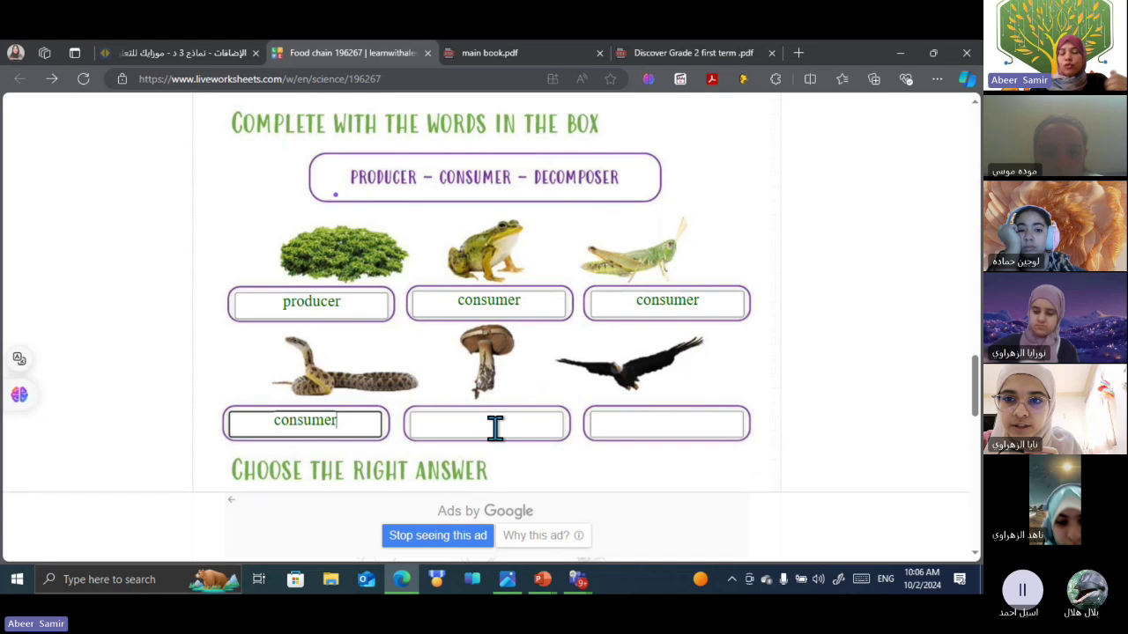
left_click(495, 428)
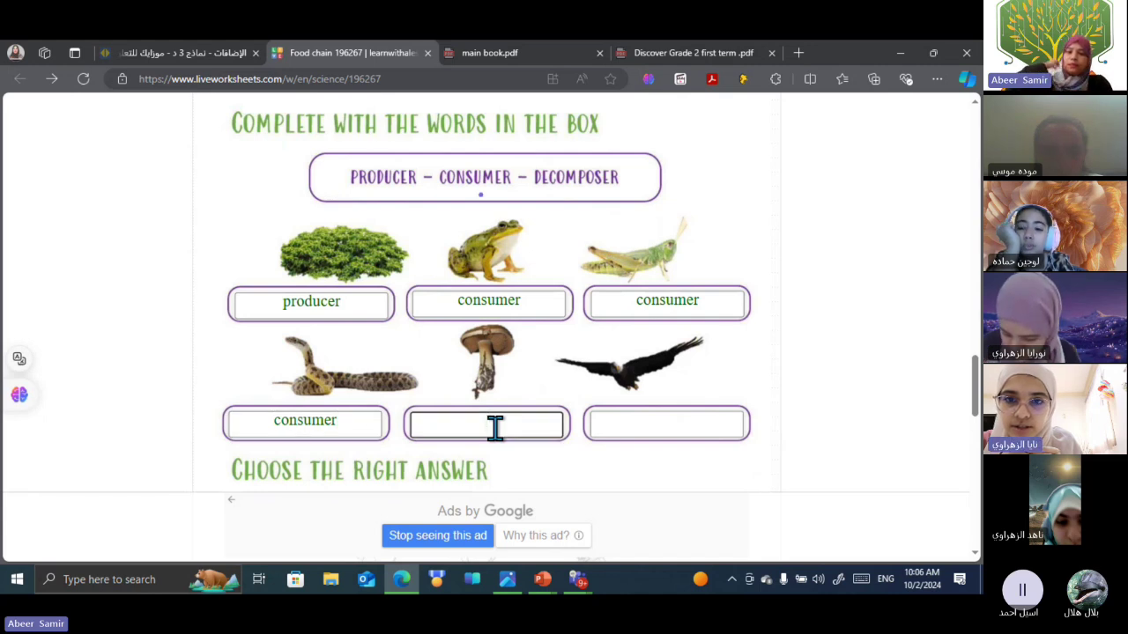
type("de")
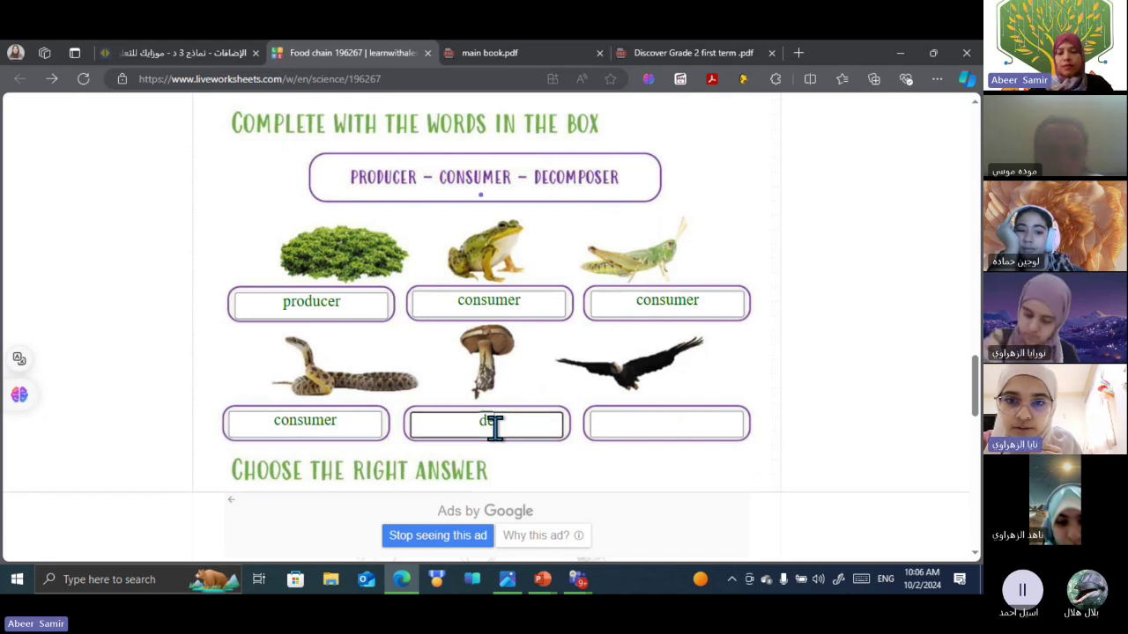
type("composer")
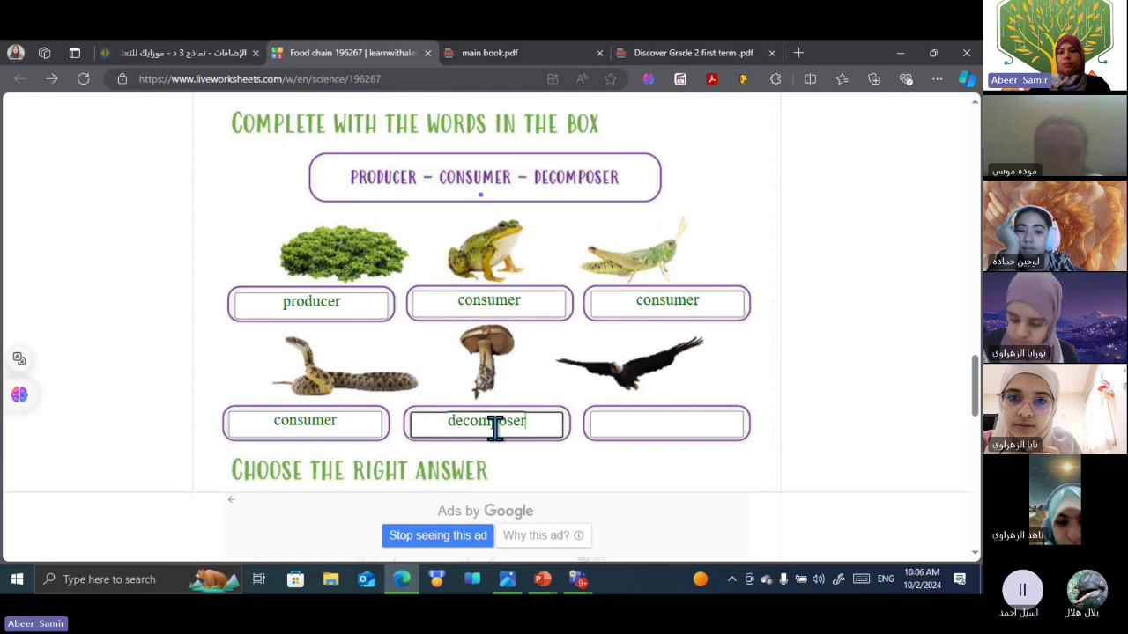
left_click(688, 423)
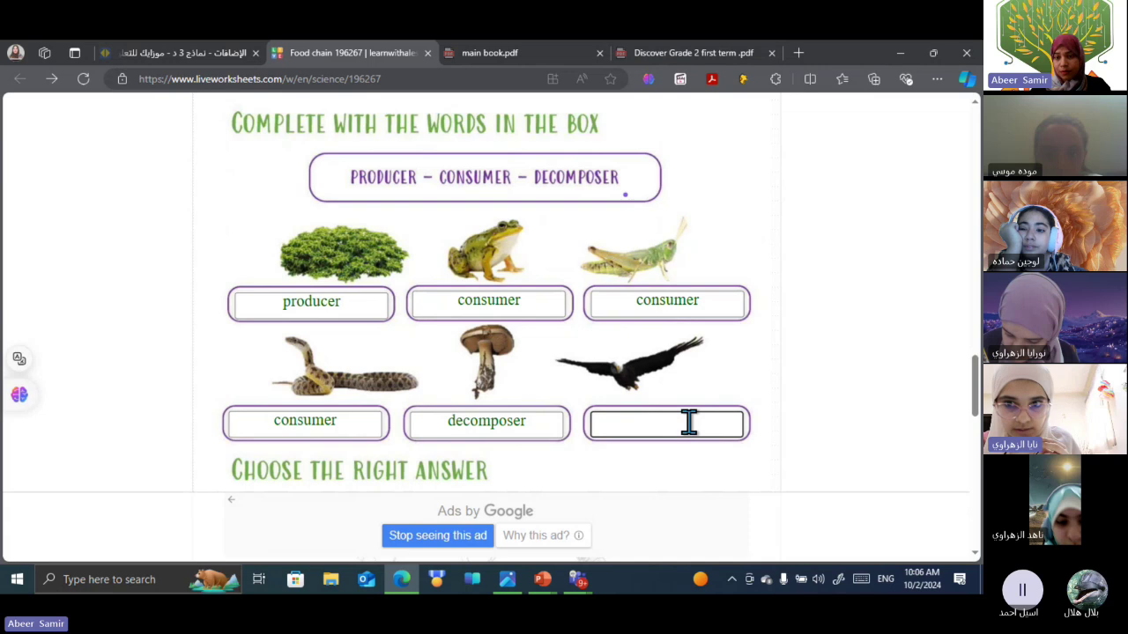
type("cons")
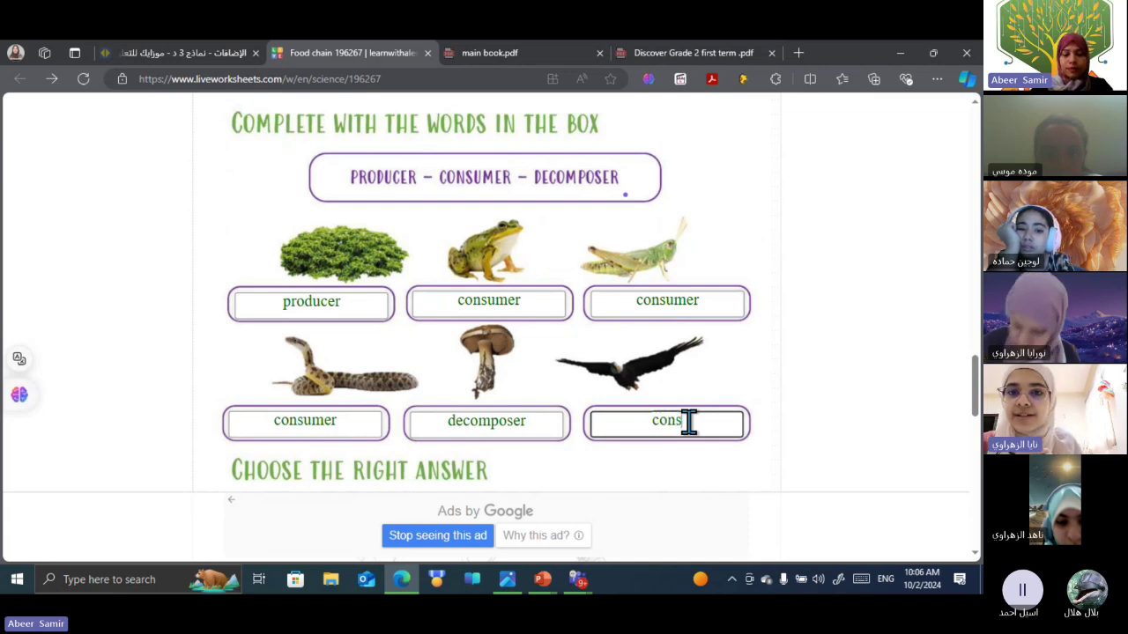
type("umer")
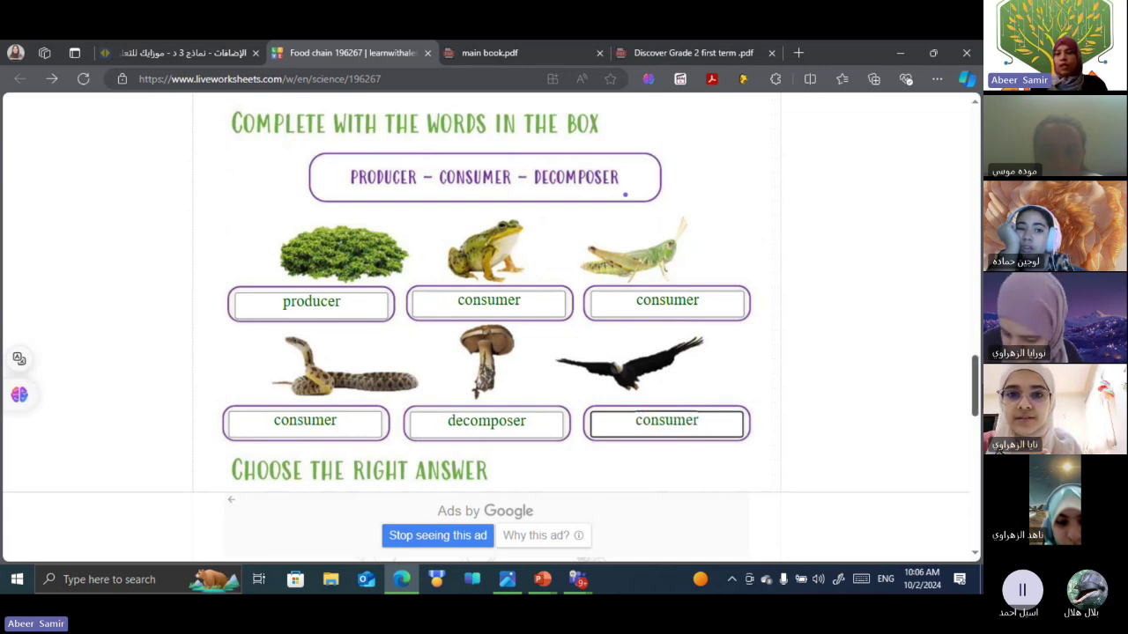
scroll(976, 385, "down", 4)
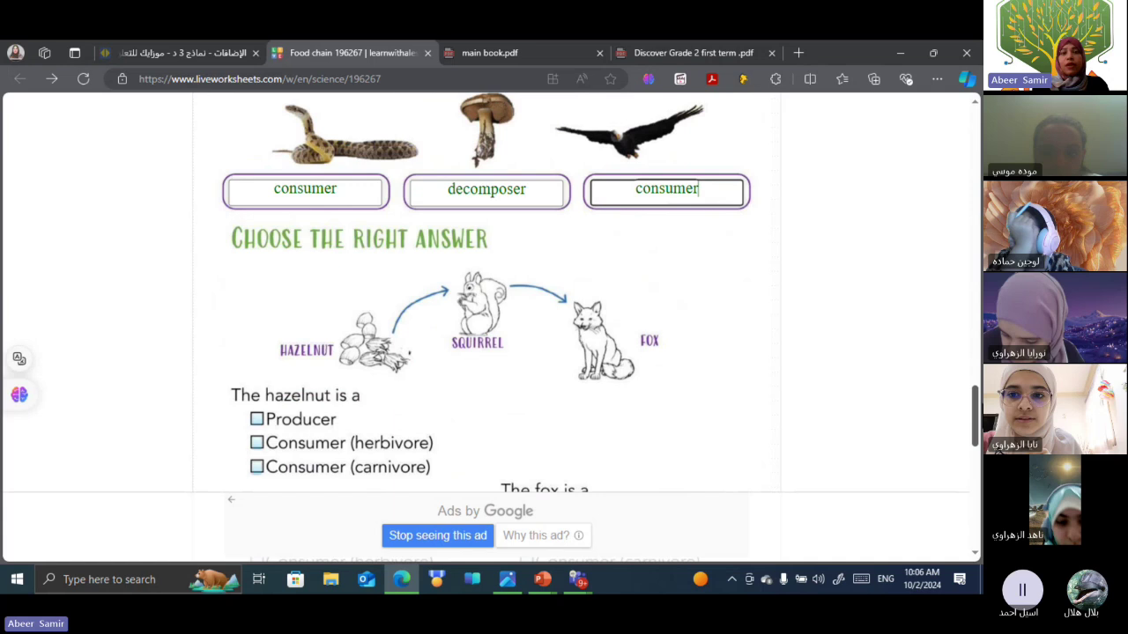
Step: Scroll to show the hazelnut, squirrel and fox questions with their three options each
scroll(908, 443, "down", 1)
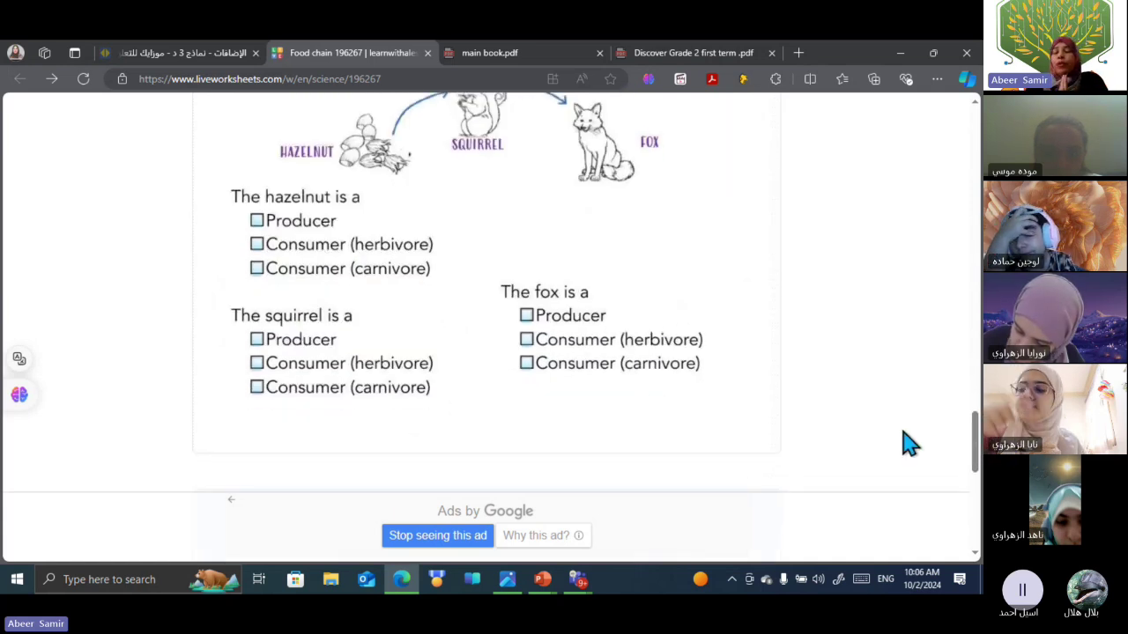
scroll(977, 428, "up", 1)
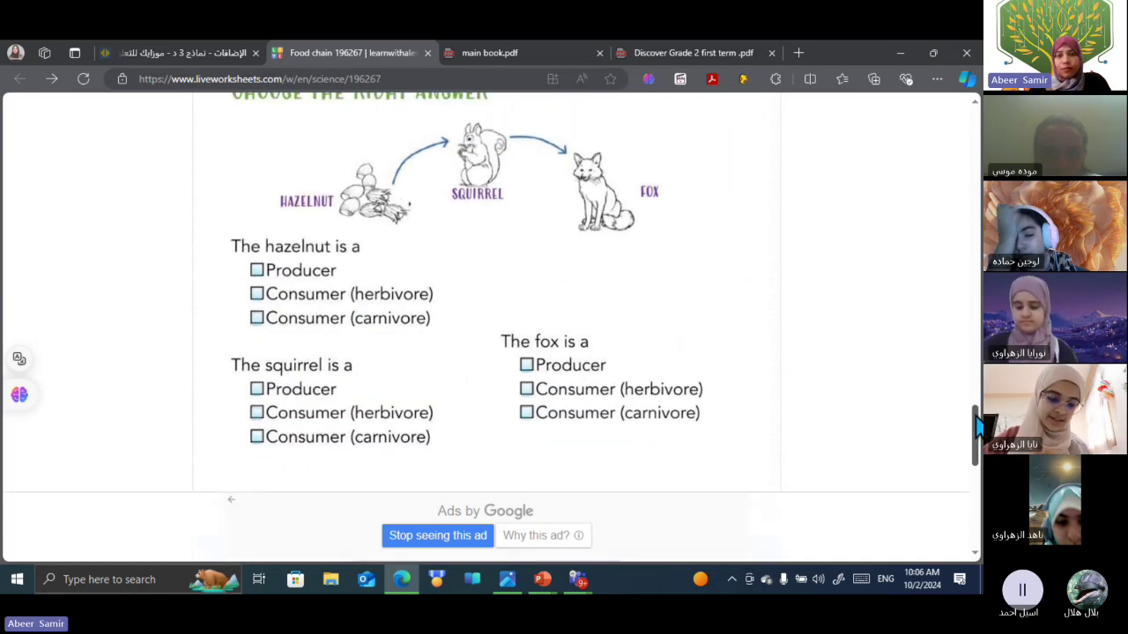